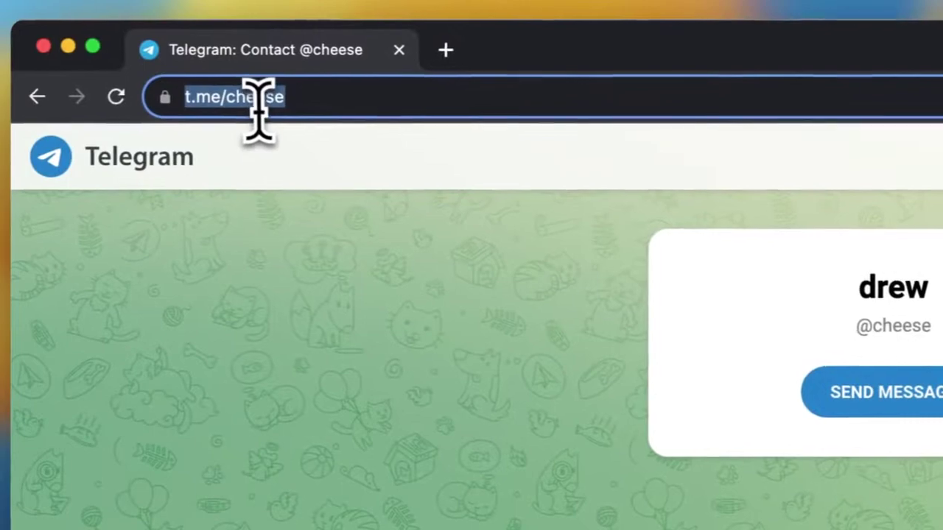
{"action": "left_click", "coordinate": [266, 103]}
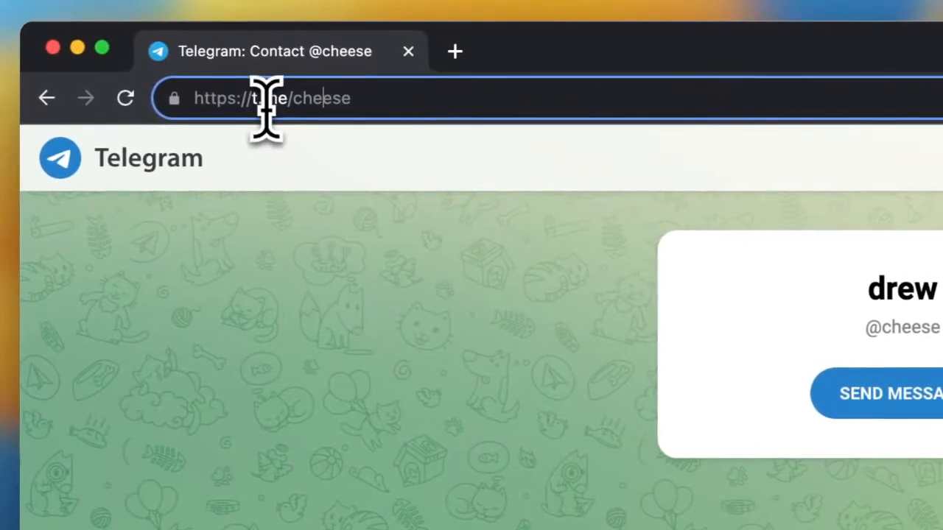
{"action": "left_click", "coordinate": [377, 242]}
{"action": "left_click", "coordinate": [307, 103]}
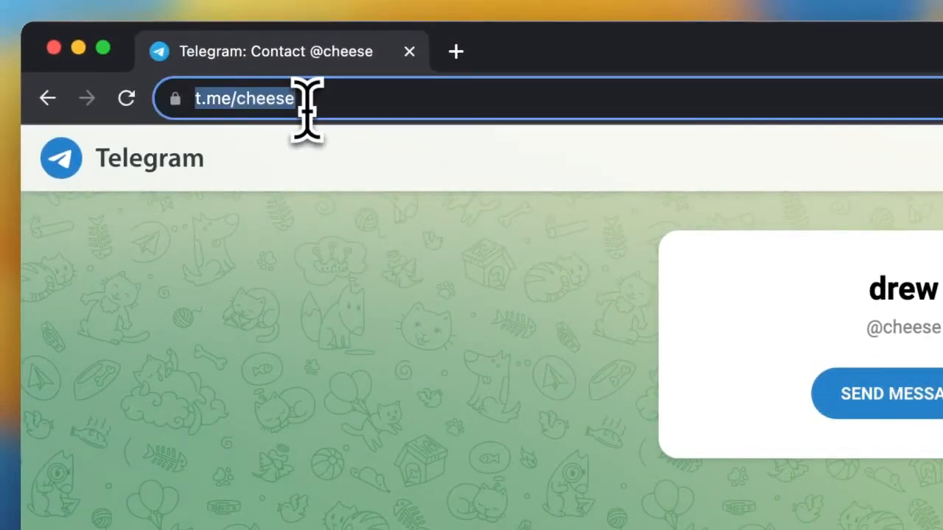
{"action": "type", "text": "https://t.me/funny"}
{"action": "key", "text": "Return"}
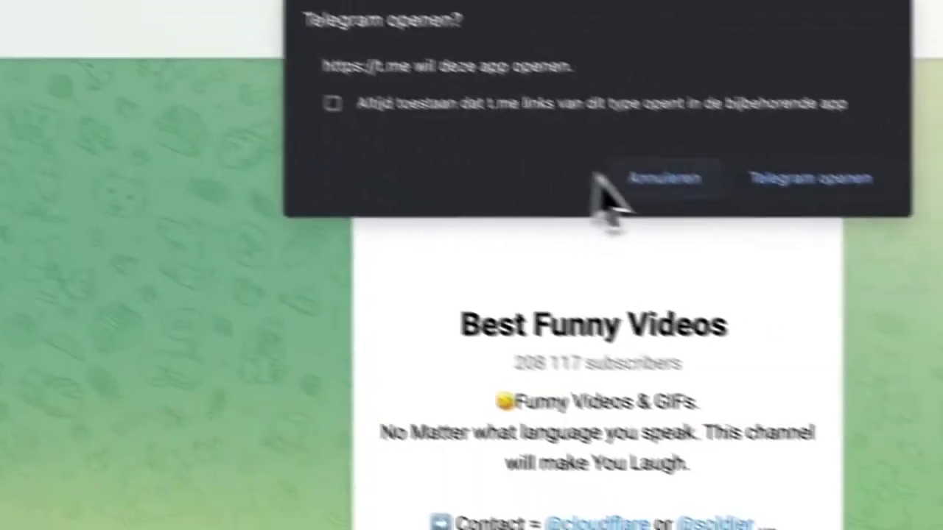
{"action": "left_click", "coordinate": [667, 177]}
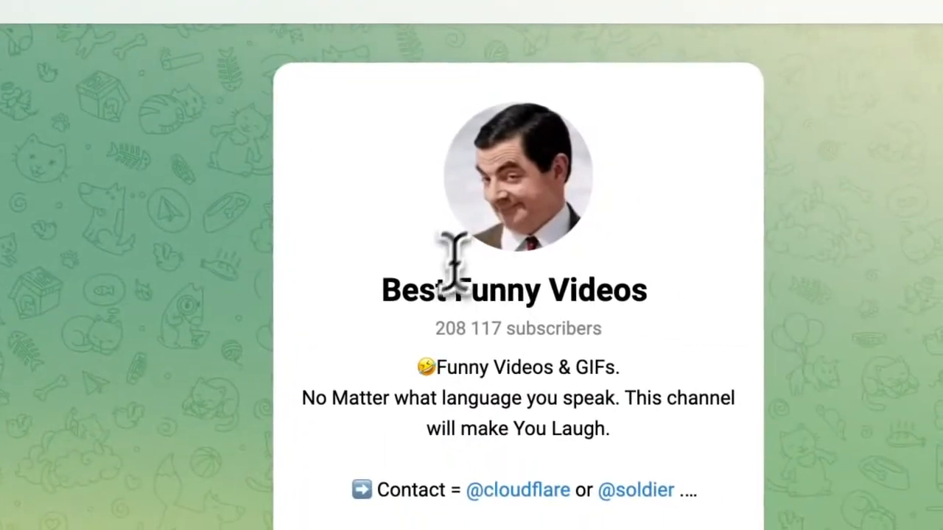
{"action": "left_click_drag", "start_coordinate": [384, 287], "coordinate": [620, 295]}
{"action": "left_click", "coordinate": [543, 294]}
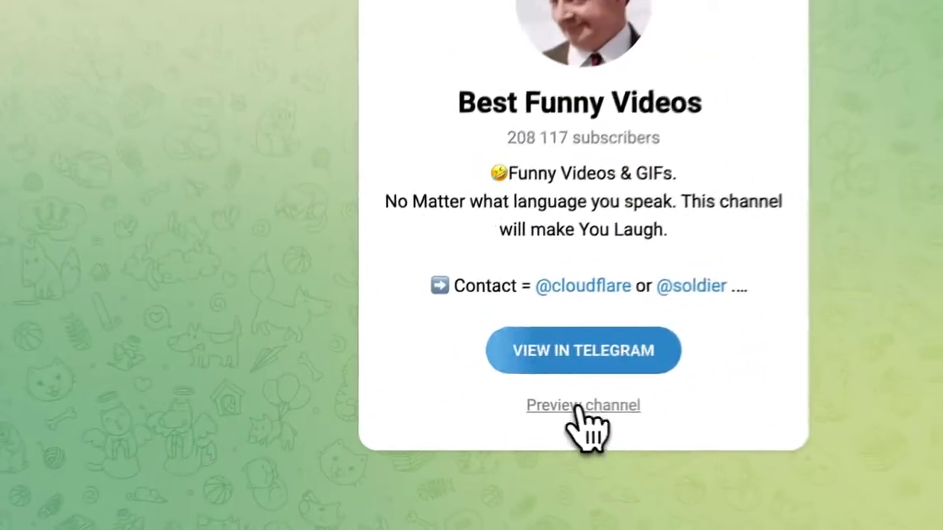
Enter the Best Funny Videos channel's preview feed of posts
{"action": "left_click", "coordinate": [582, 406]}
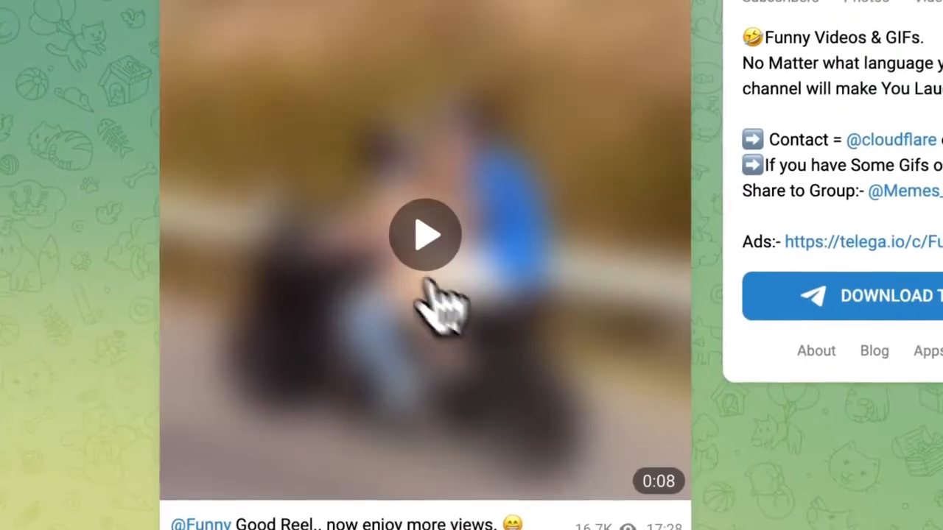
{"action": "scroll", "coordinate": [356, 170], "scroll_direction": "up", "scroll_amount": 5}
{"action": "scroll", "coordinate": [357, 158], "scroll_direction": "down", "scroll_amount": 3}
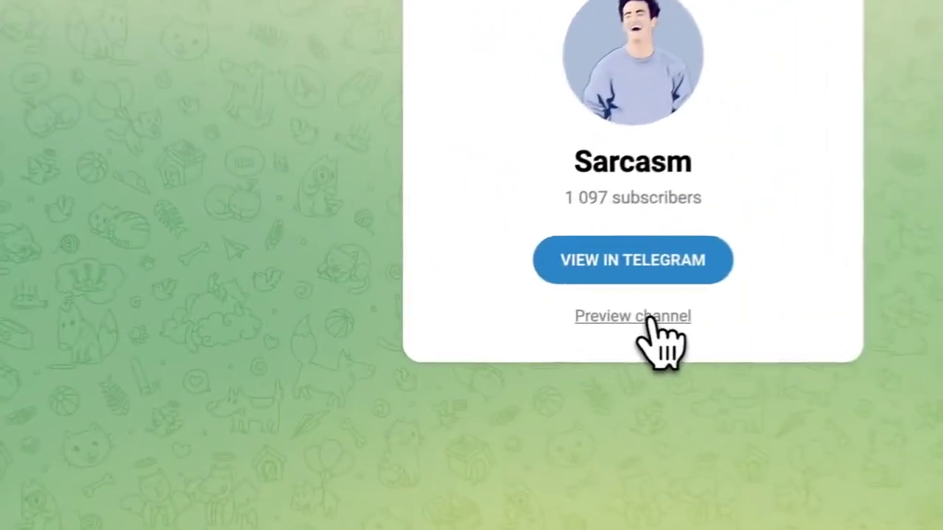
Preview the Sarcasm feed and show the July 31 shirt-loop post as t.me/sarcasm/787
{"action": "left_click", "coordinate": [468, 324]}
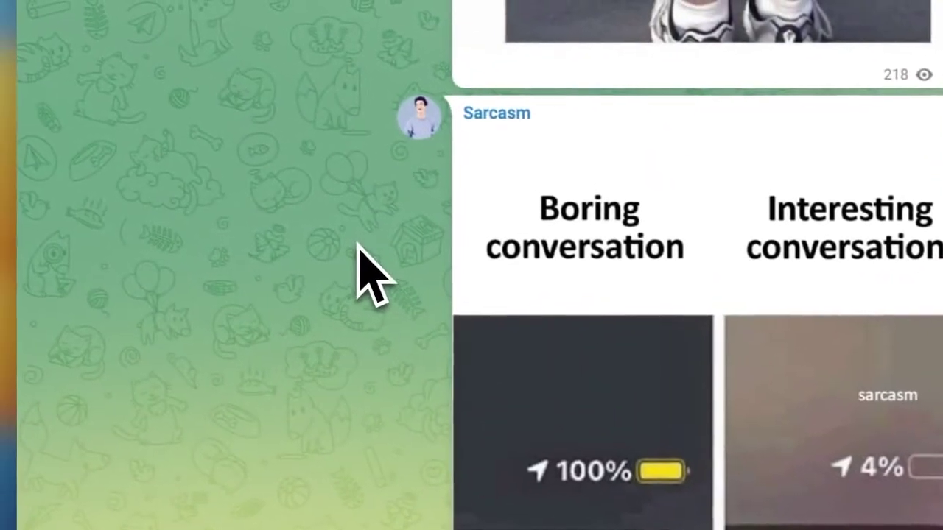
{"action": "scroll", "coordinate": [217, 258], "scroll_direction": "up", "scroll_amount": 3}
{"action": "scroll", "coordinate": [217, 258], "scroll_direction": "up", "scroll_amount": 5}
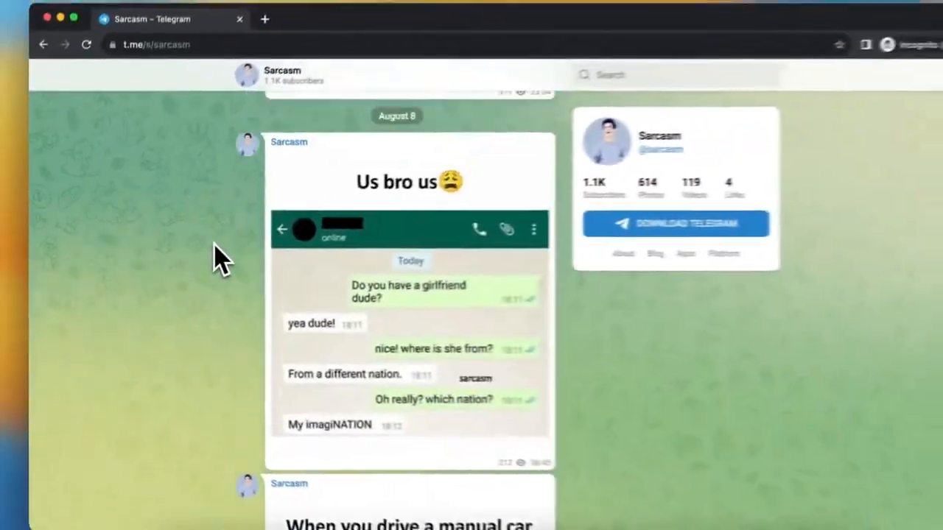
{"action": "scroll", "coordinate": [214, 245], "scroll_direction": "up", "scroll_amount": 5}
{"action": "scroll", "coordinate": [208, 244], "scroll_direction": "up", "scroll_amount": 5}
{"action": "scroll", "coordinate": [207, 244], "scroll_direction": "up", "scroll_amount": 5}
{"action": "scroll", "coordinate": [207, 244], "scroll_direction": "up", "scroll_amount": 3}
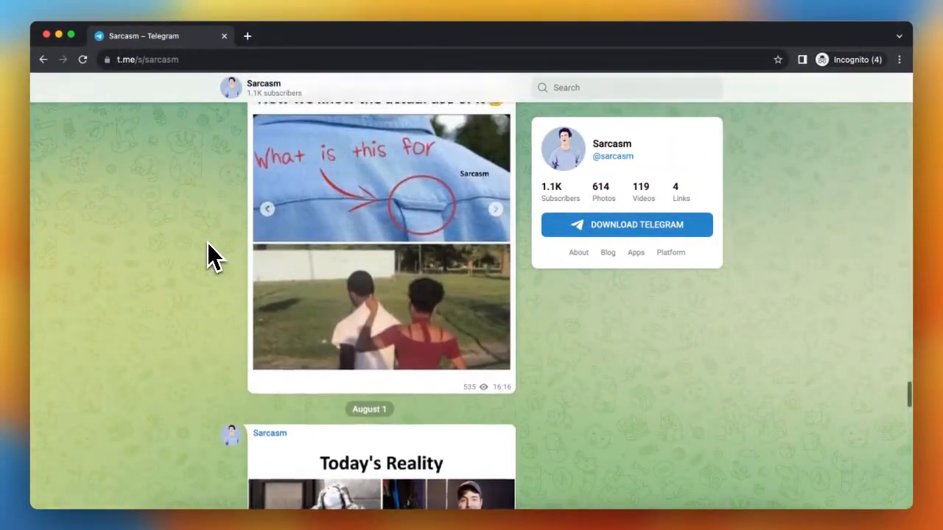
{"action": "scroll", "coordinate": [214, 250], "scroll_direction": "up", "scroll_amount": 3}
{"action": "left_click", "coordinate": [306, 368]}
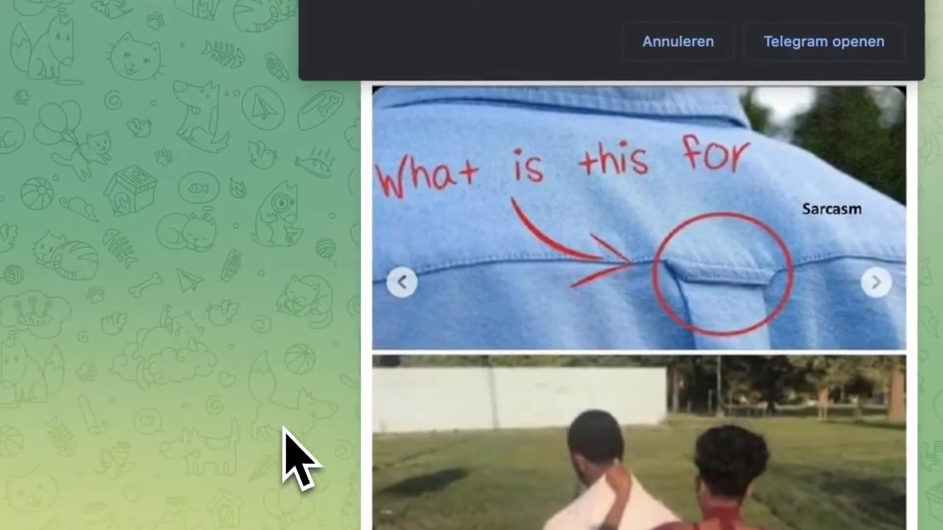
{"action": "key", "text": "Escape"}
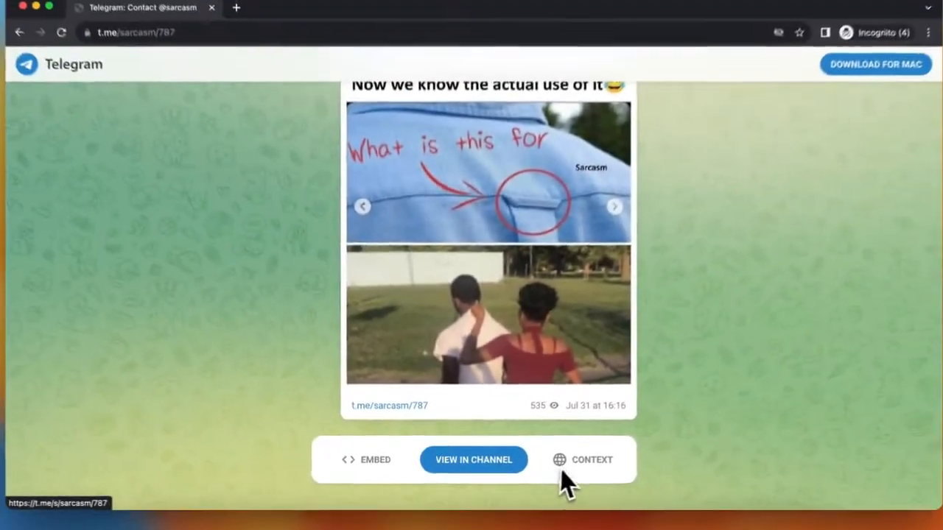
Return to the Sarcasm channel feed via View in Channel
{"action": "left_click", "coordinate": [562, 472]}
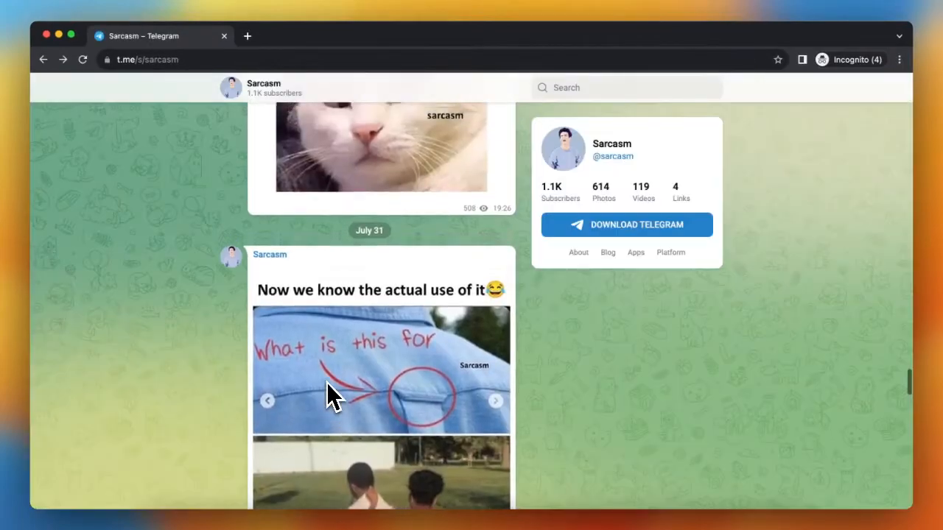
{"action": "scroll", "coordinate": [326, 383], "scroll_direction": "up", "scroll_amount": 3}
{"action": "scroll", "coordinate": [327, 383], "scroll_direction": "up", "scroll_amount": 3}
{"action": "scroll", "coordinate": [326, 383], "scroll_direction": "down", "scroll_amount": 4}
{"action": "scroll", "coordinate": [326, 383], "scroll_direction": "down", "scroll_amount": 6}
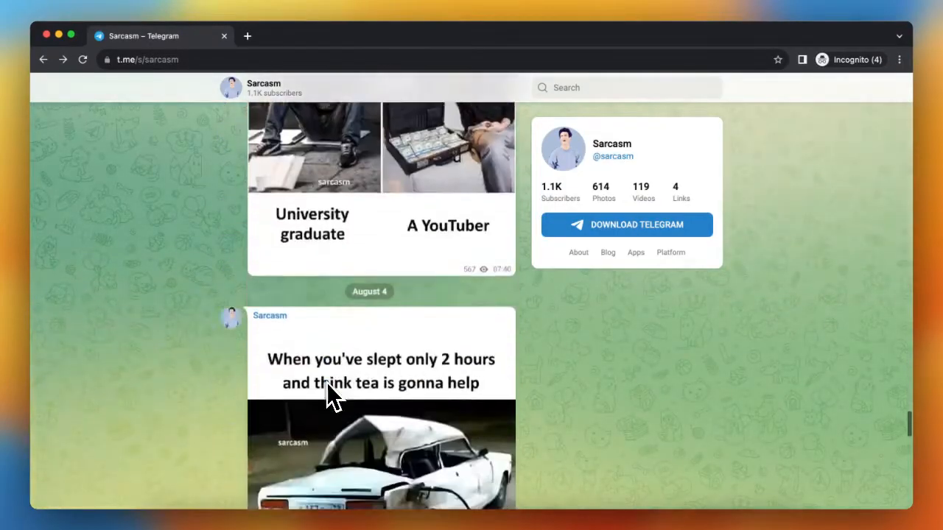
{"action": "scroll", "coordinate": [327, 383], "scroll_direction": "down", "scroll_amount": 5}
{"action": "scroll", "coordinate": [327, 383], "scroll_direction": "down", "scroll_amount": 5}
{"action": "scroll", "coordinate": [327, 383], "scroll_direction": "down", "scroll_amount": 4}
{"action": "scroll", "coordinate": [328, 383], "scroll_direction": "down", "scroll_amount": 1}
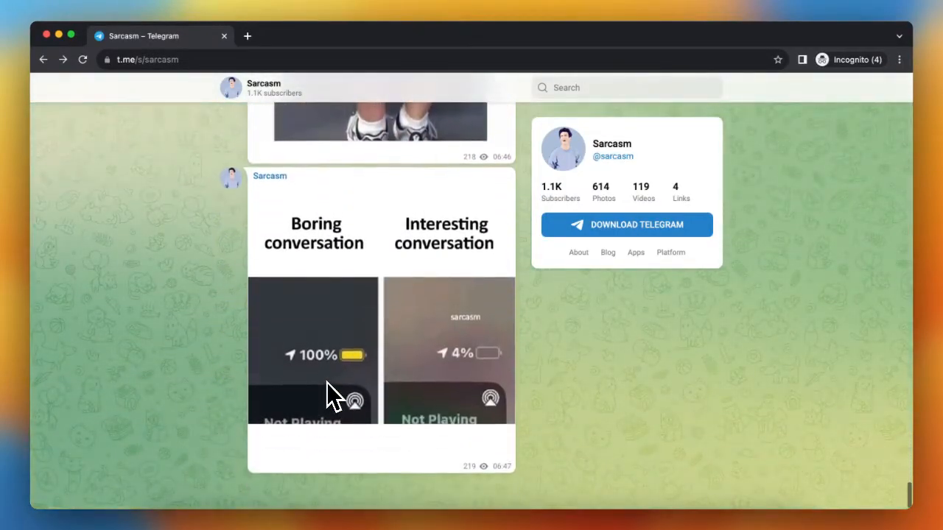